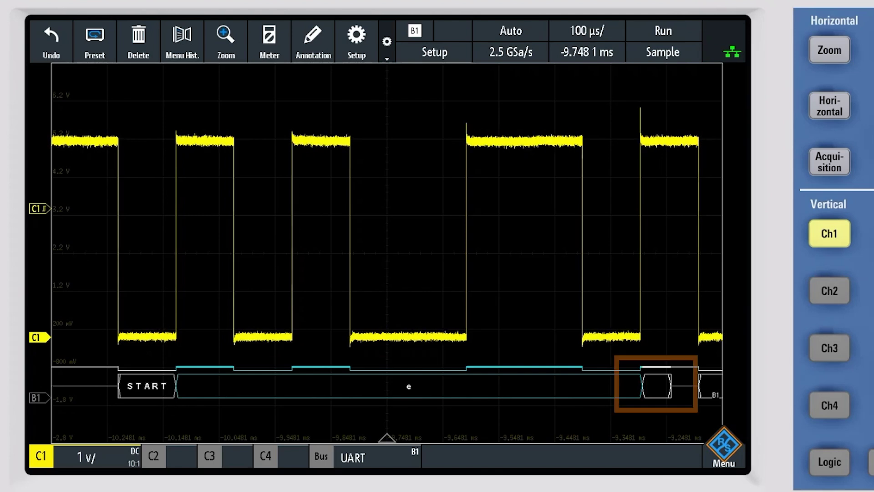
# Open the UART Setup - B1 configuration dialog for bus 1.
pyautogui.click(651, 277)
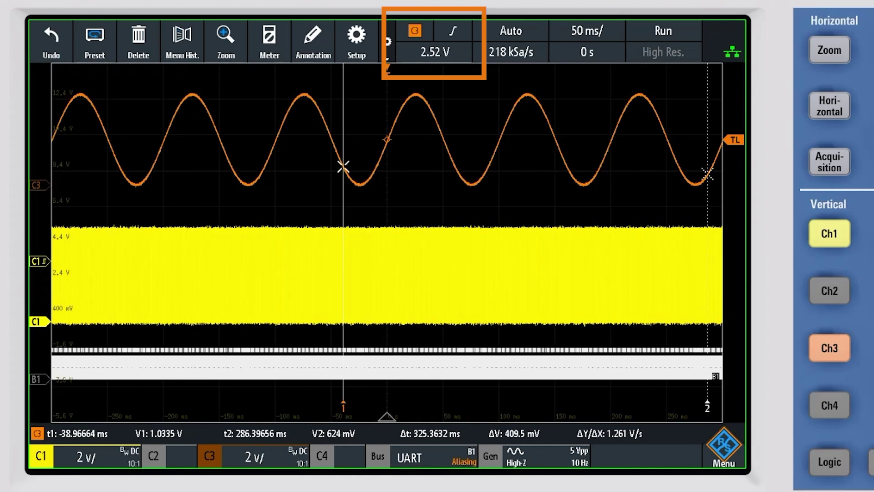
pyautogui.scroll(1, 387, 274)
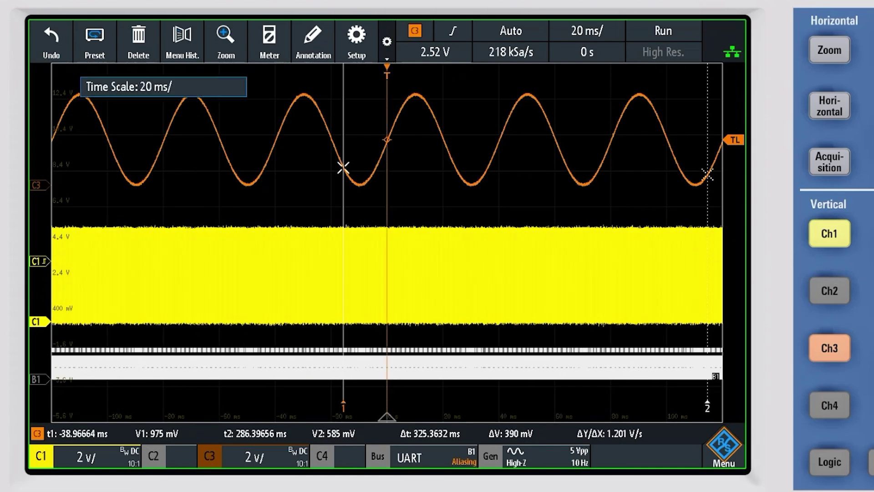
pyautogui.scroll(3, 387, 273)
pyautogui.scroll(2, 387, 274)
pyautogui.scroll(1, 386, 273)
pyautogui.scroll(1, 387, 273)
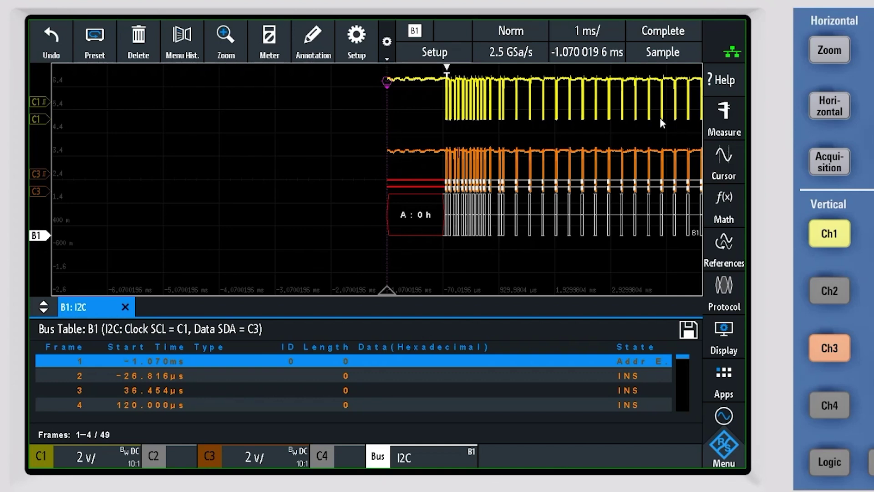
# Step down through the I2C bus table to frames 13–16 of 49.
pyautogui.press('Down')
pyautogui.press('Down')
pyautogui.press('Down')
pyautogui.press('Down')
pyautogui.press('Down')
pyautogui.press('Down')
pyautogui.press('Down')
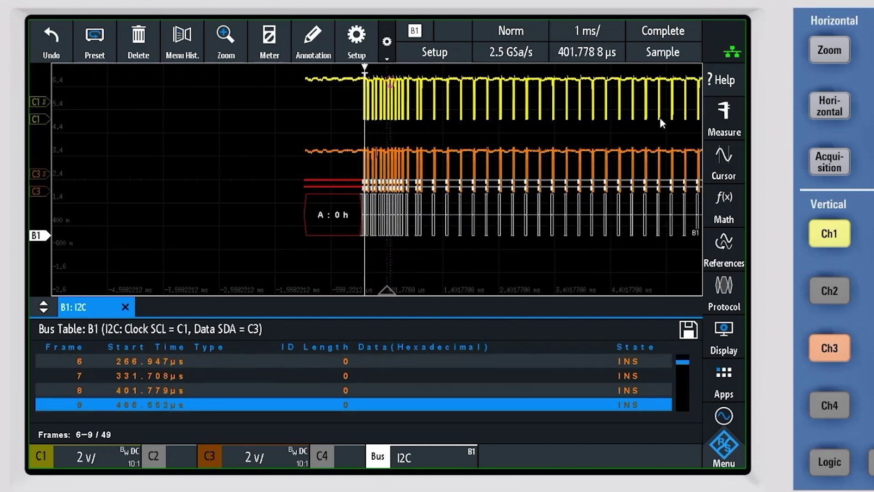
pyautogui.press('Down')
pyautogui.press('Down')
pyautogui.press('Down')
pyautogui.press('Down')
pyautogui.press('Down')
pyautogui.press('Down')
pyautogui.press('Down')
pyautogui.press('Down')
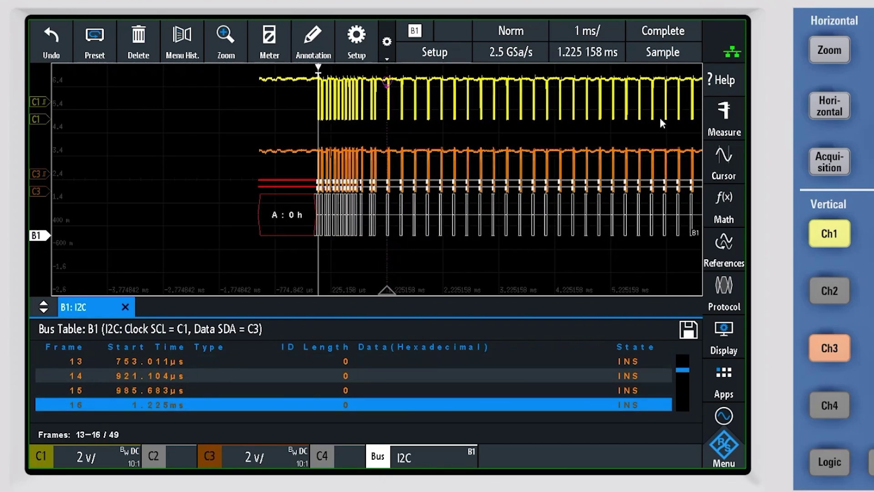
pyautogui.press('Down')
pyautogui.press('Down')
pyautogui.press('Down')
pyautogui.press('Down')
pyautogui.press('Down')
pyautogui.press('Down')
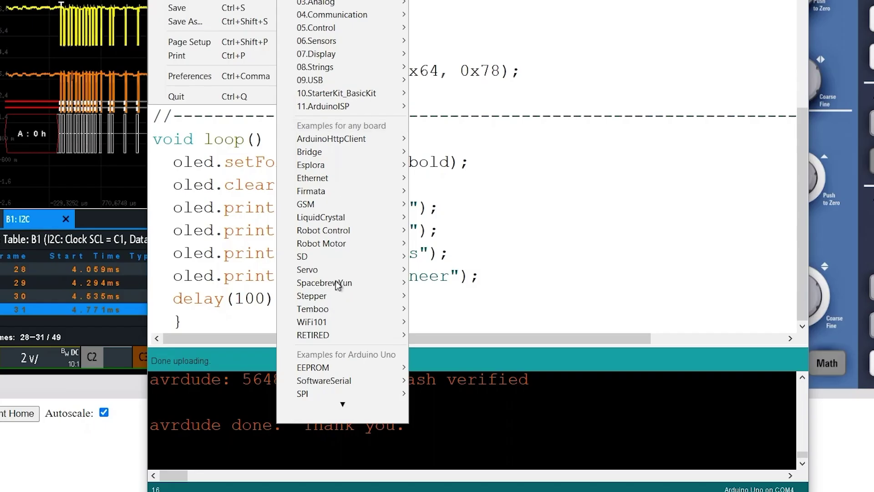
pyautogui.scroll(-2, 336, 326)
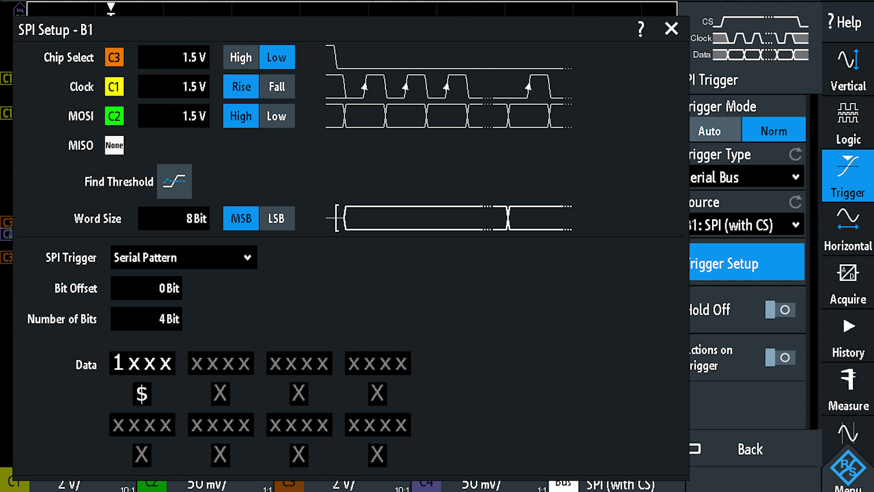
# Review the chip-select channel choices for SPI bus 1, keeping C3 assigned.
pyautogui.click(114, 57)
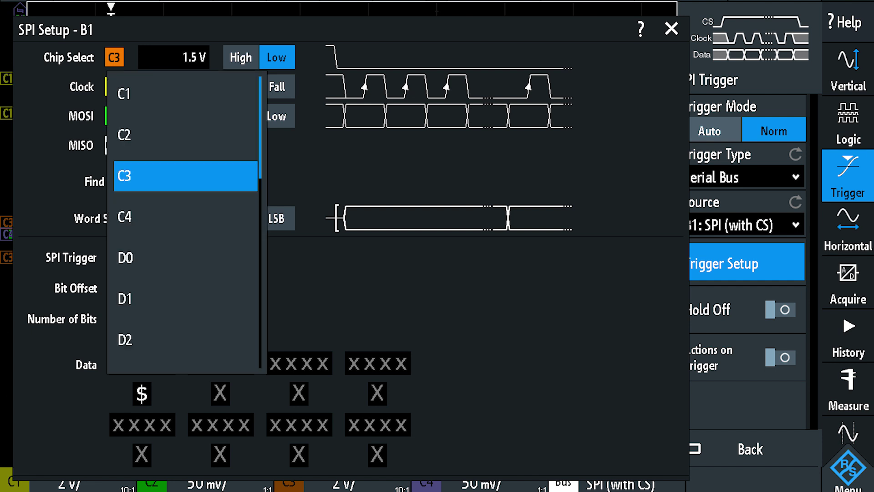